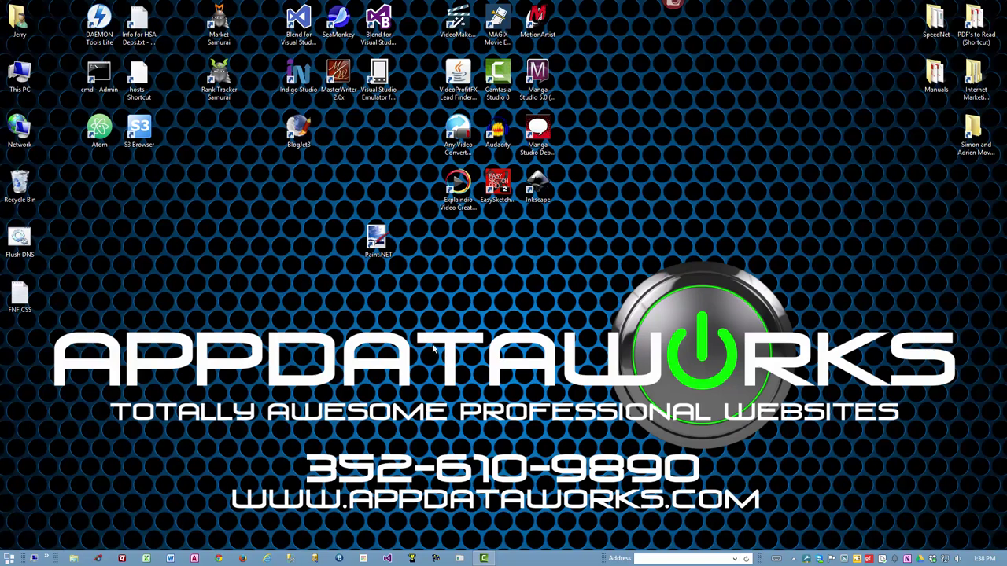
pyautogui.click(379, 250)
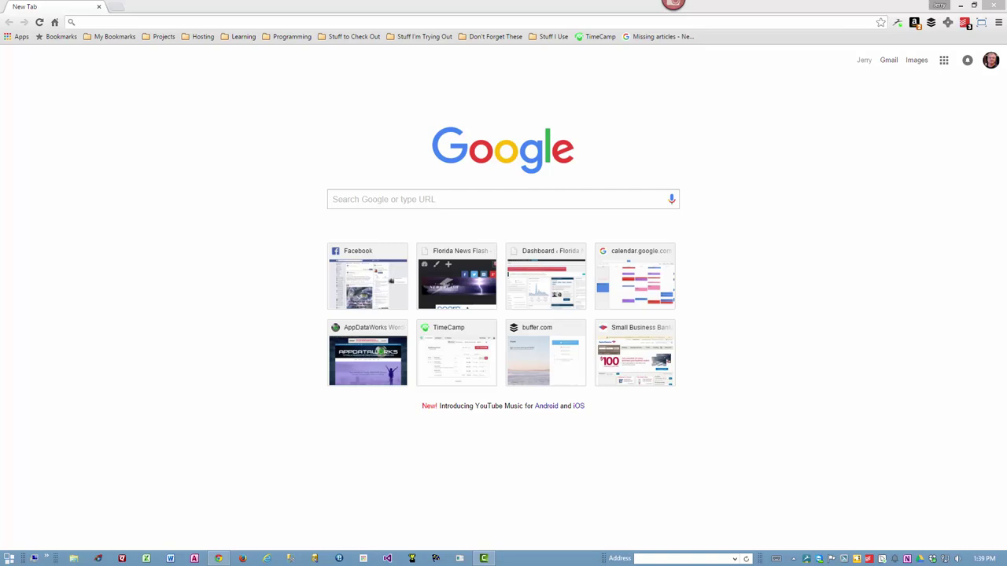
pyautogui.click(153, 24)
pyautogui.write('www.getpaint.net')
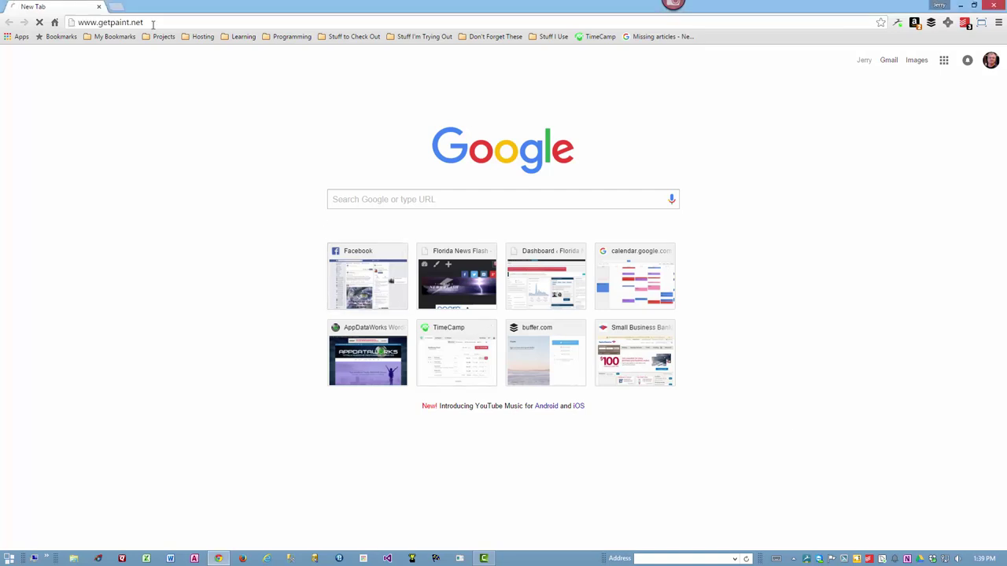
pyautogui.press('Return')
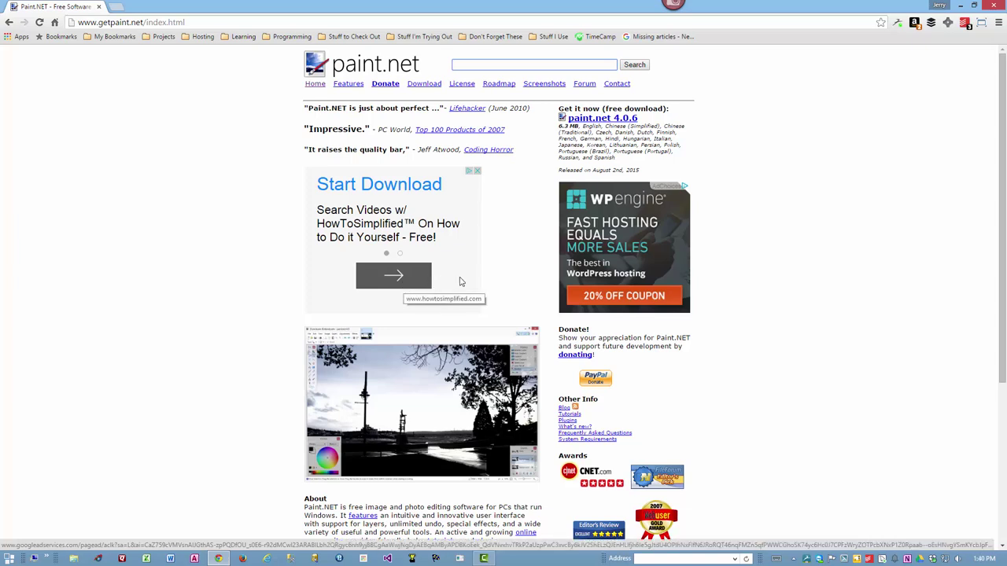
pyautogui.moveTo(560, 109)
pyautogui.mouseDown()
pyautogui.moveTo(618, 110)
pyautogui.moveTo(613, 122)
pyautogui.mouseUp()
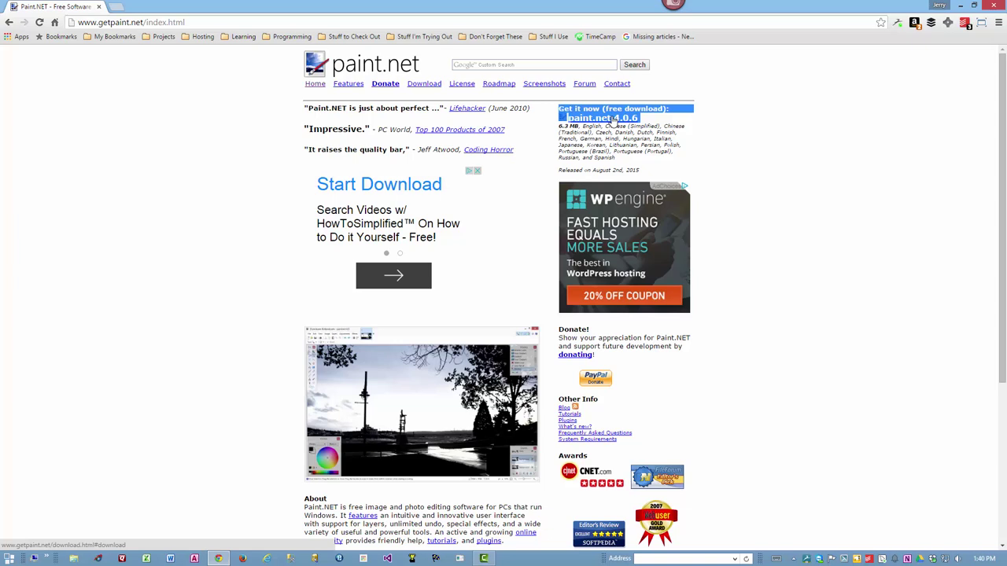
pyautogui.click(604, 124)
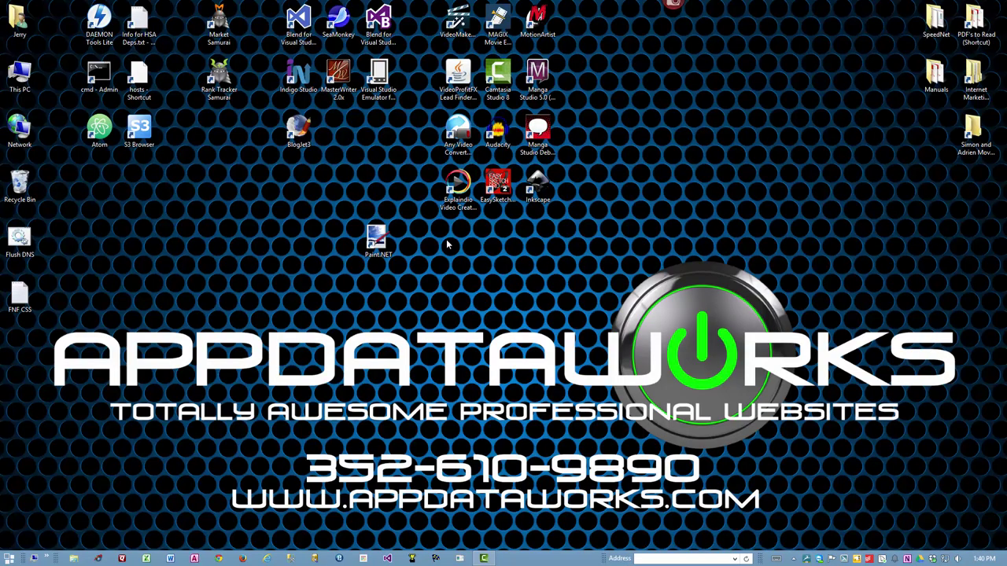
# Launch Paint.NET and resize the new blank image to 728 × 90 pixels
pyautogui.doubleClick(379, 239)
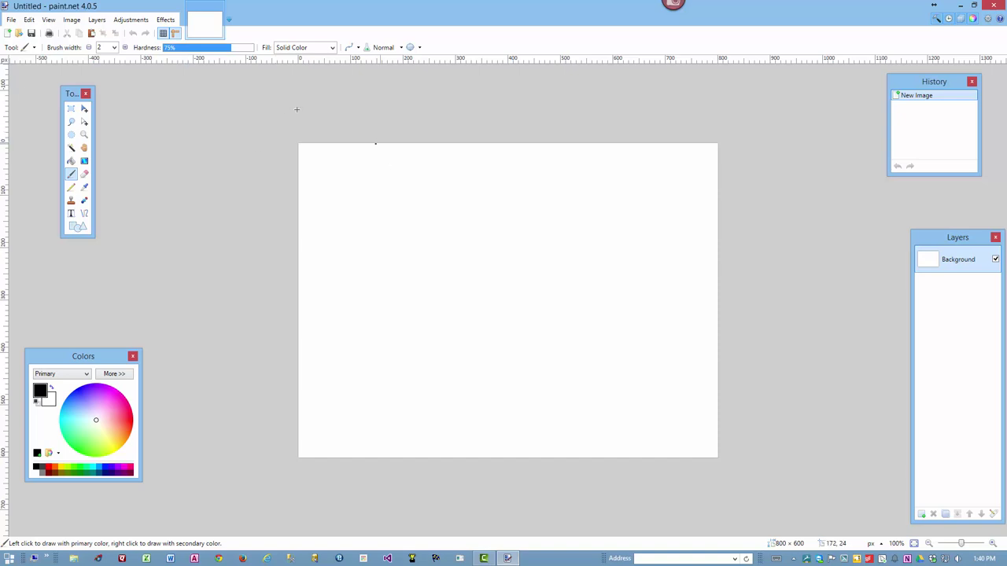
pyautogui.click(71, 21)
pyautogui.click(91, 44)
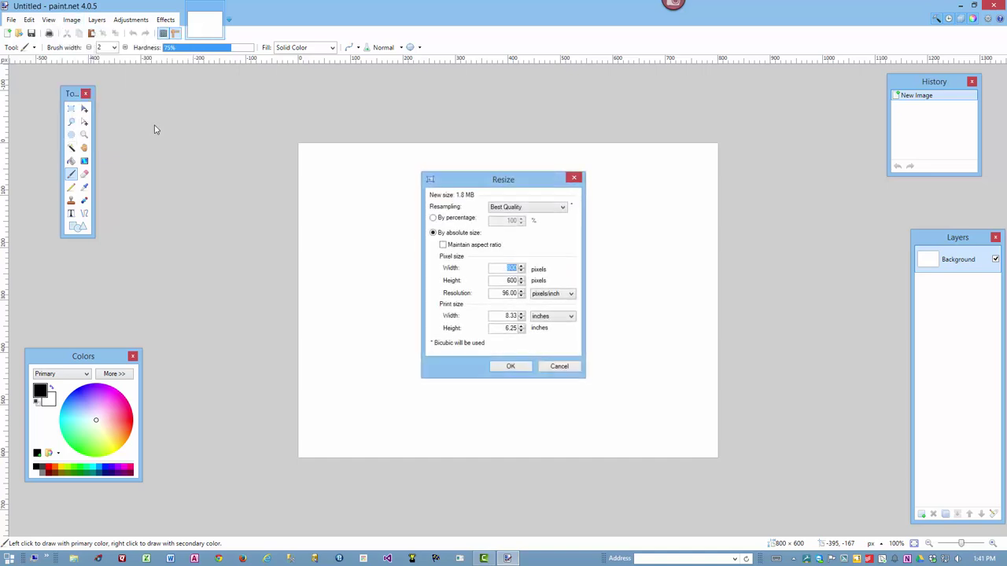
pyautogui.write('728')
pyautogui.press('Tab')
pyautogui.write('90')
pyautogui.click(511, 366)
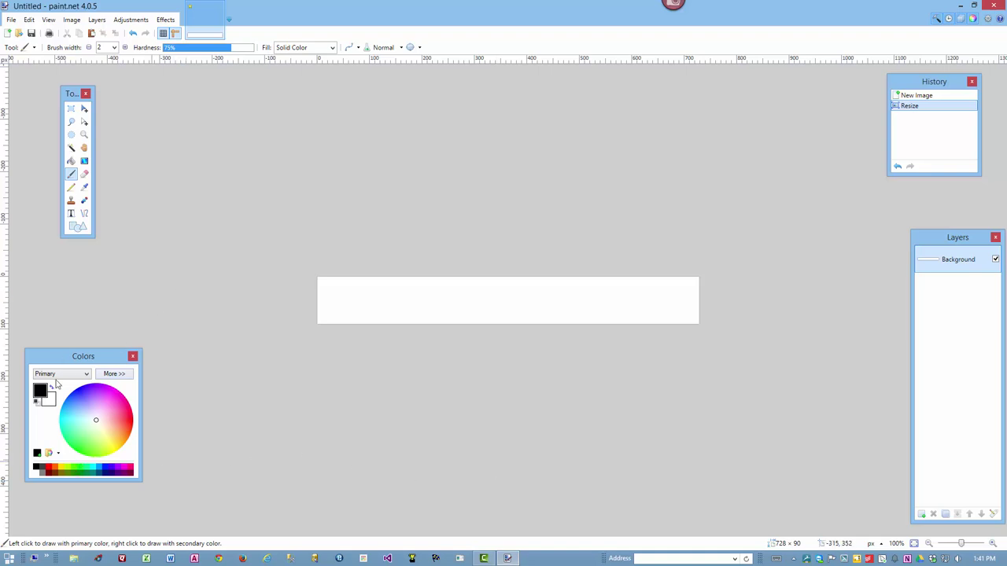
# Paint-bucket the canvas light blue, then add a new empty Layer 2 above the background
pyautogui.click(99, 468)
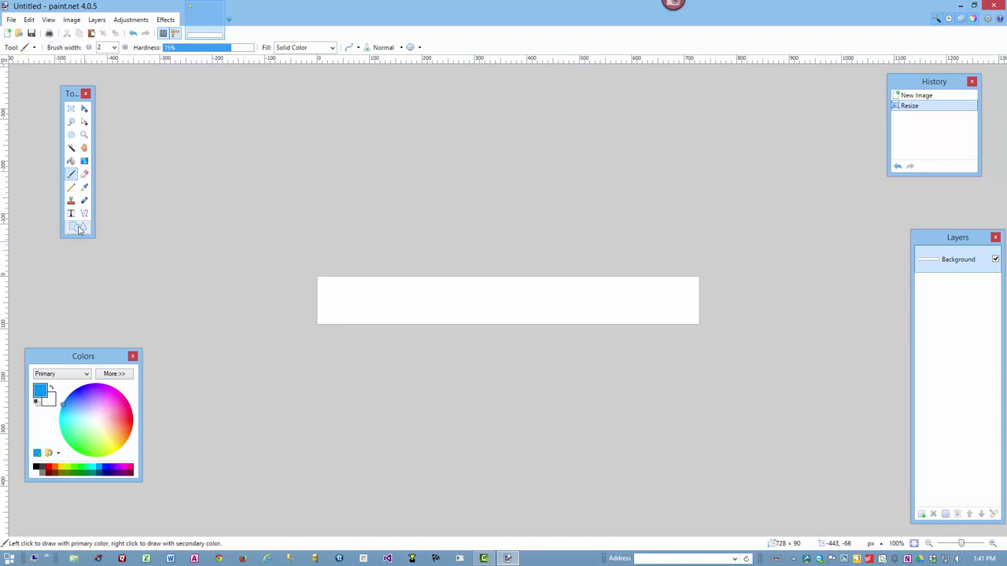
pyautogui.click(71, 162)
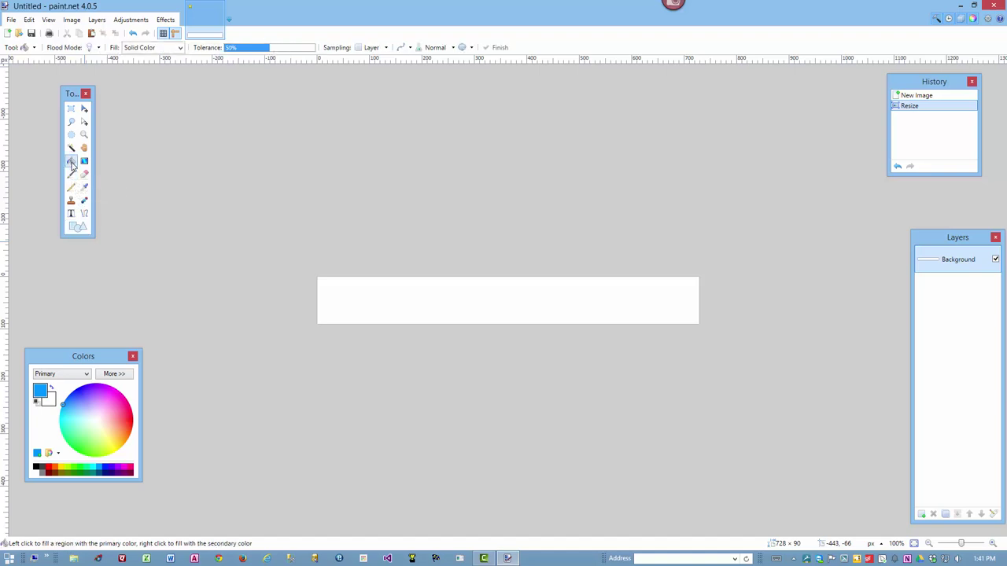
pyautogui.click(441, 295)
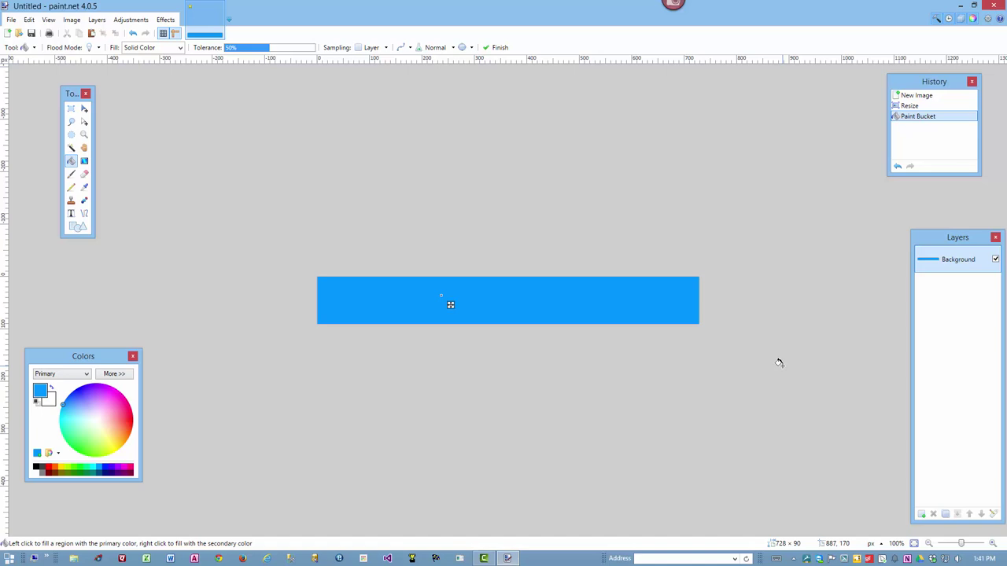
pyautogui.click(922, 515)
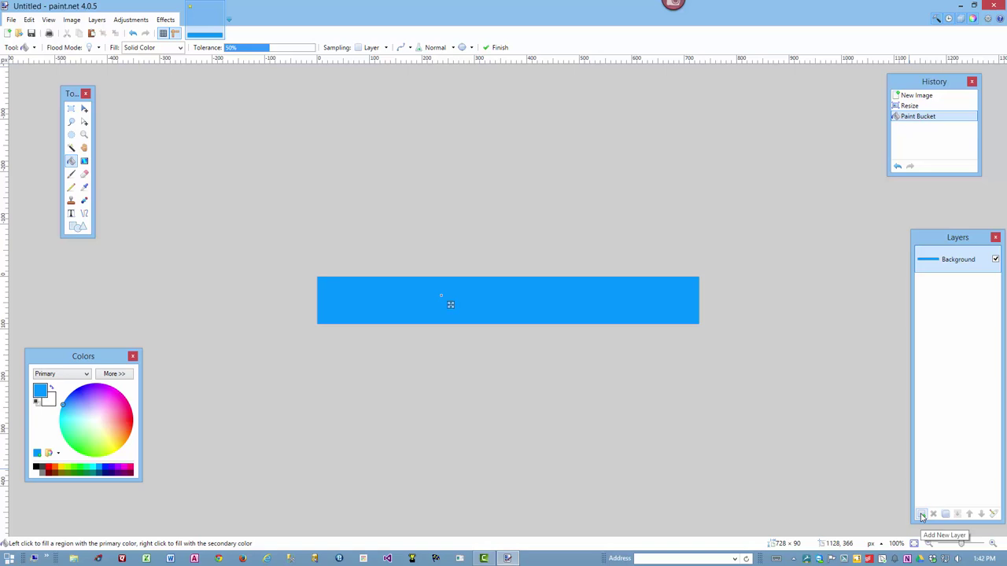
# Set up the Text tool with the Century Gothic font on Layer 2, clearing a test entry
pyautogui.click(71, 214)
pyautogui.click(132, 47)
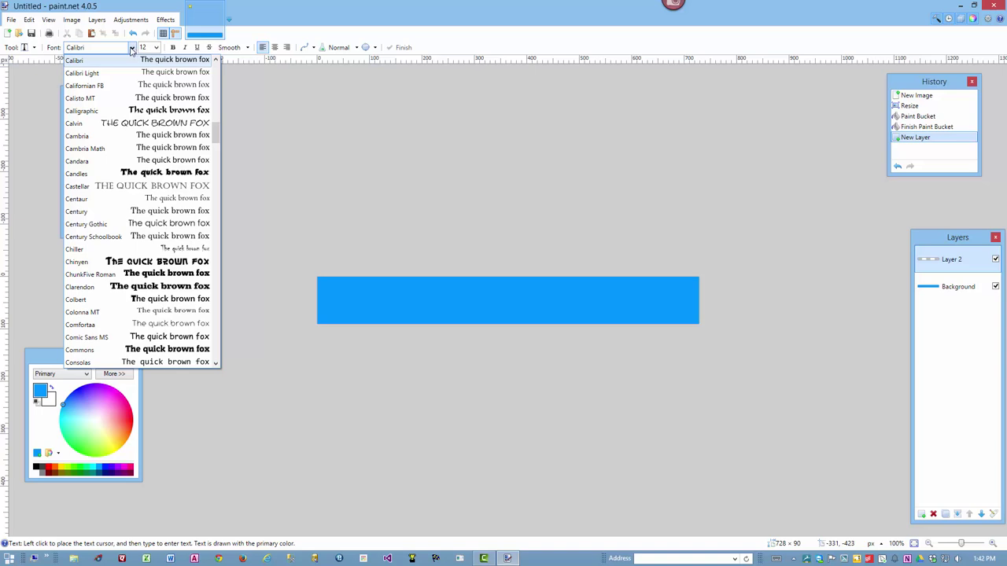
pyautogui.click(146, 228)
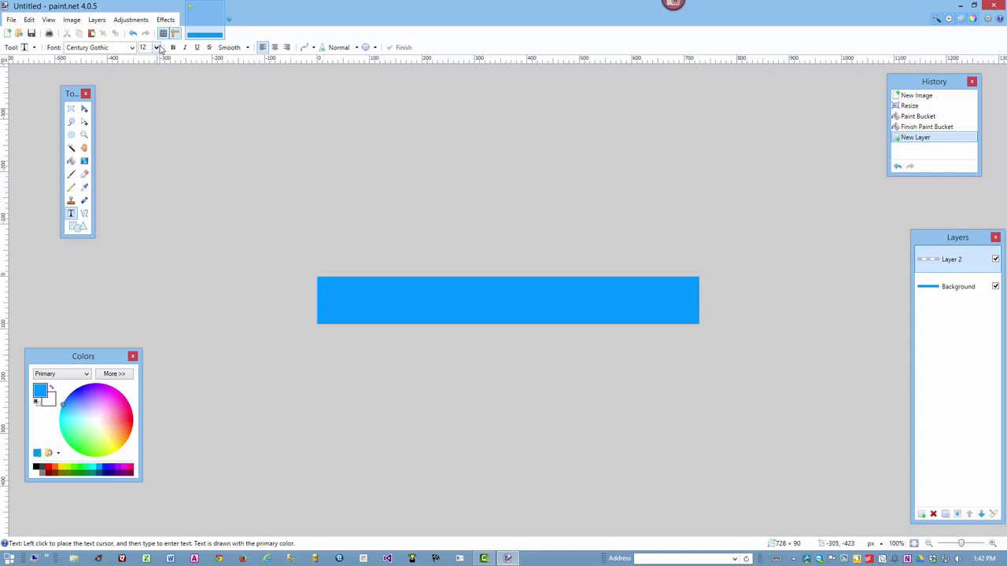
pyautogui.click(324, 283)
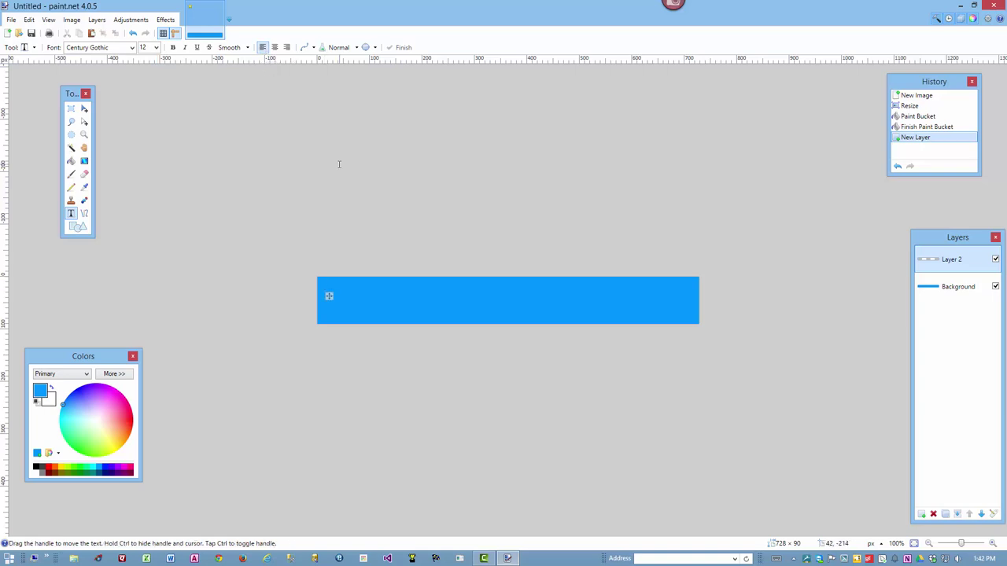
pyautogui.write('abc')
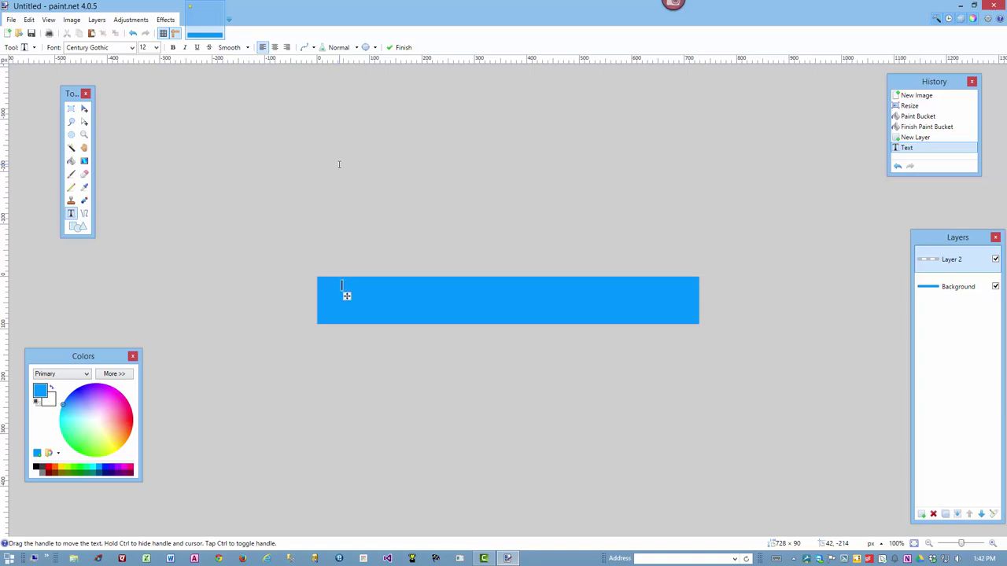
pyautogui.press('BackSpace')
pyautogui.press('BackSpace')
pyautogui.press('BackSpace')
pyautogui.click(949, 293)
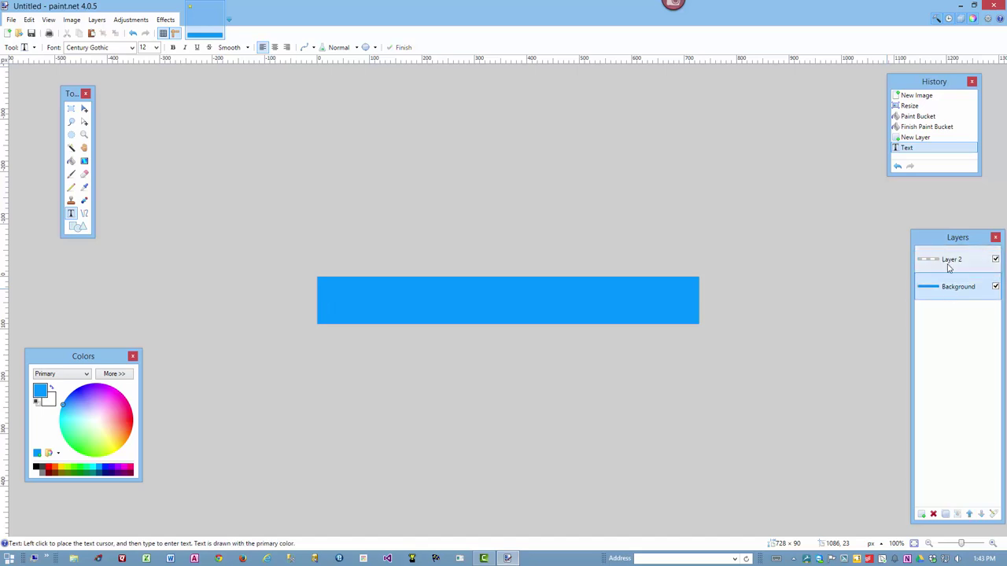
pyautogui.click(948, 268)
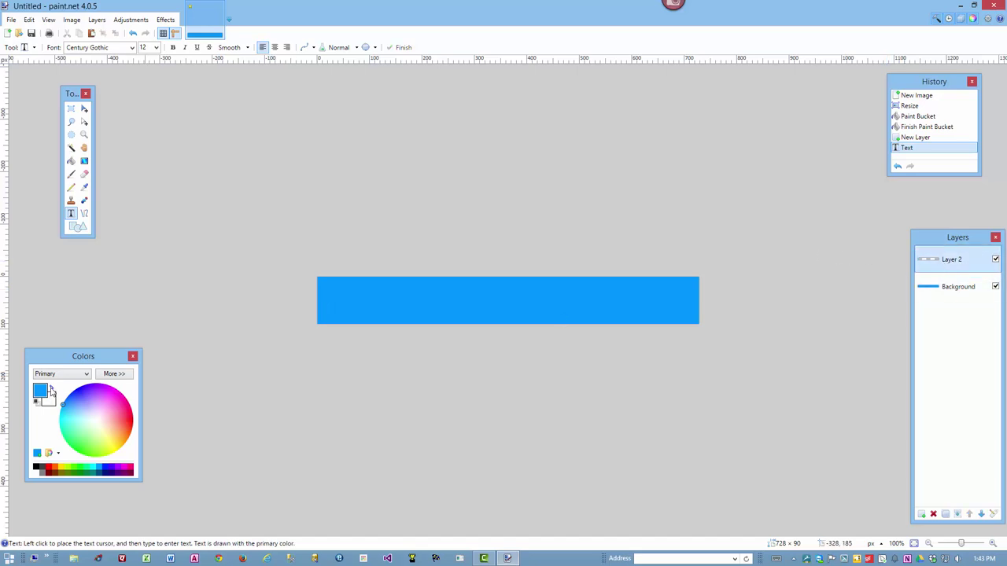
# Paste the white heading 'AppDataWorks Web Development' at the top left and size it to 20
pyautogui.click(37, 472)
pyautogui.click(323, 286)
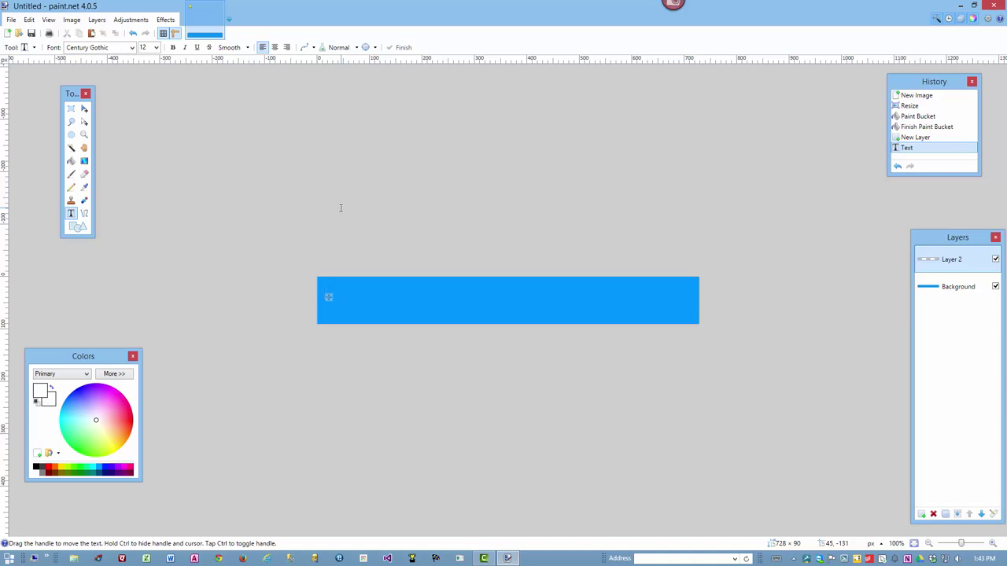
pyautogui.write('AppDataWorks Web Development')
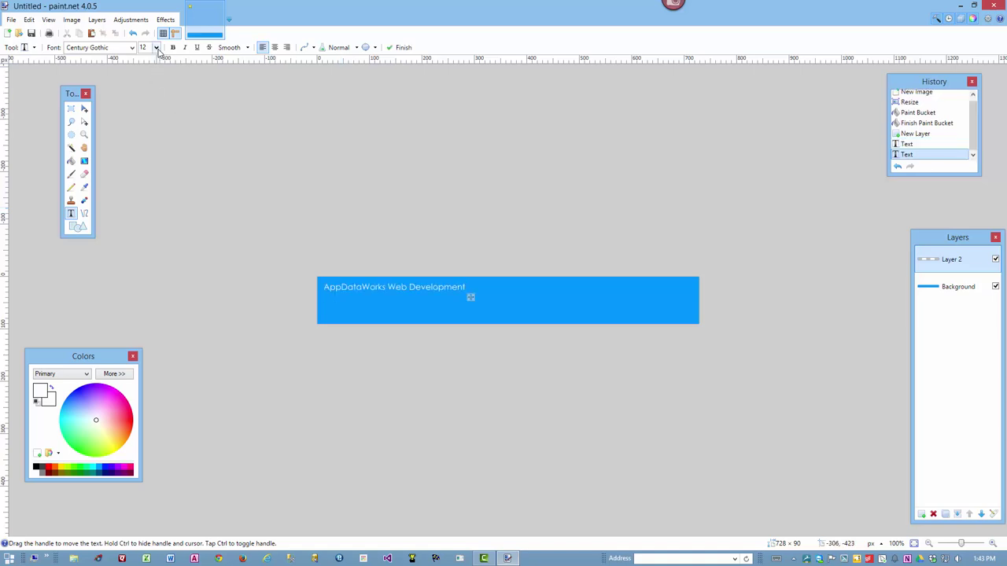
pyautogui.click(156, 48)
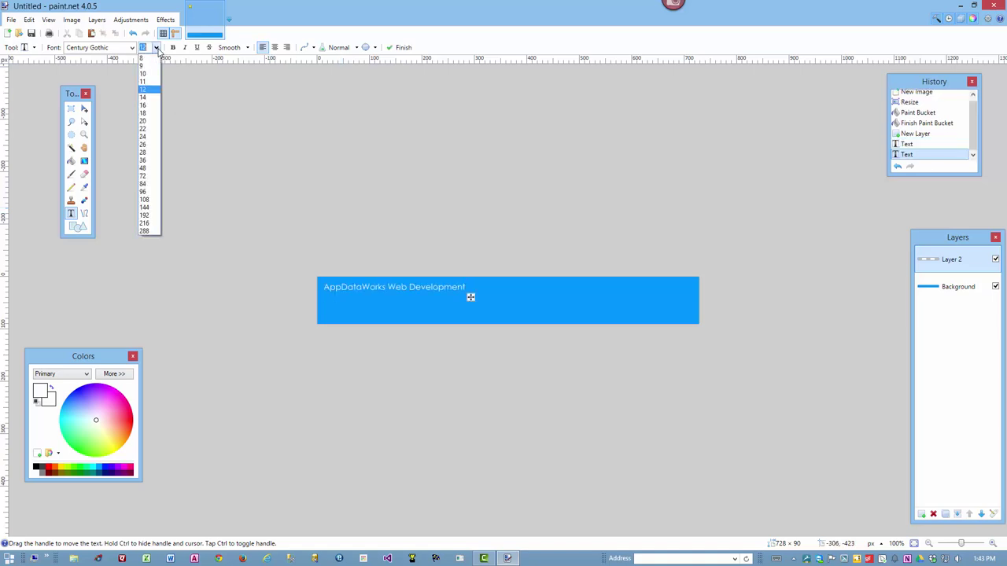
pyautogui.click(146, 106)
pyautogui.click(157, 48)
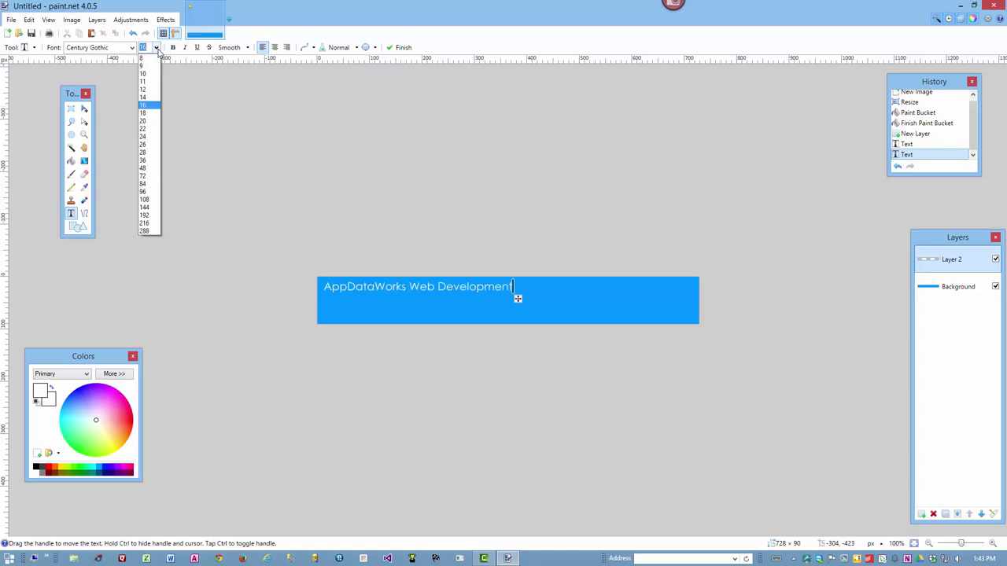
pyautogui.click(152, 116)
pyautogui.click(157, 48)
pyautogui.click(150, 120)
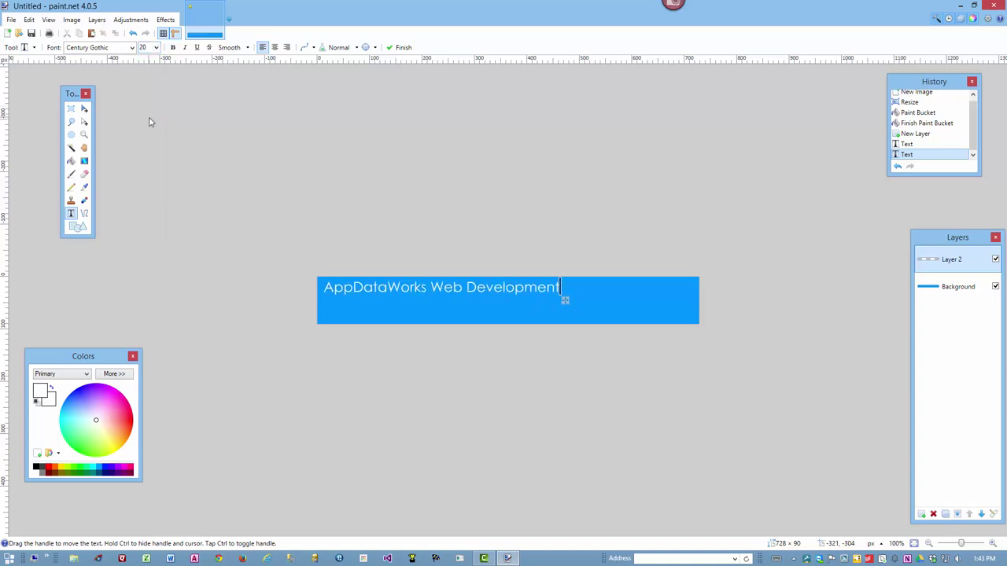
# On a new layer, place 'Totally Awesome Professional Websites' at size 16 beneath the heading
pyautogui.click(922, 514)
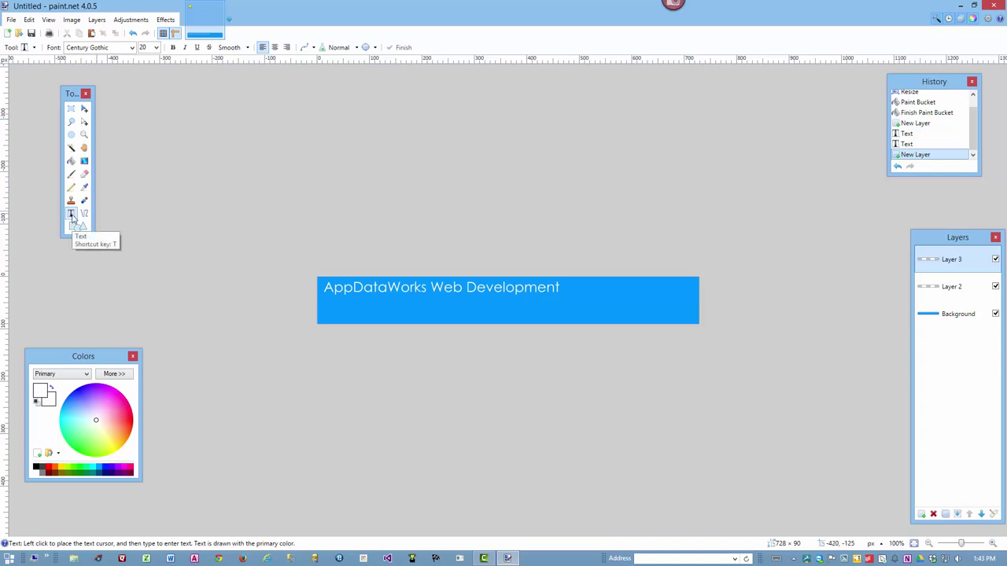
pyautogui.click(155, 47)
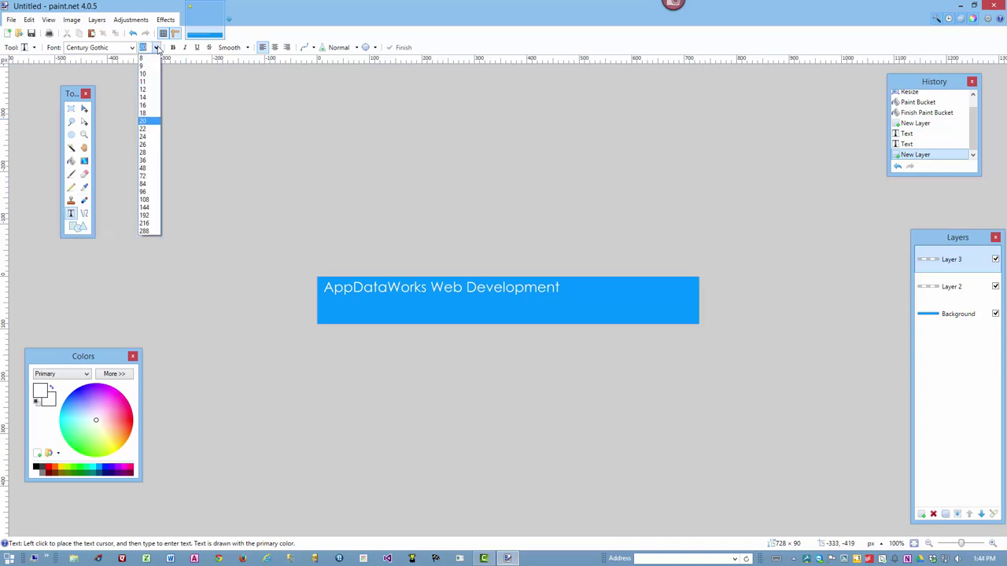
pyautogui.click(143, 105)
pyautogui.click(325, 304)
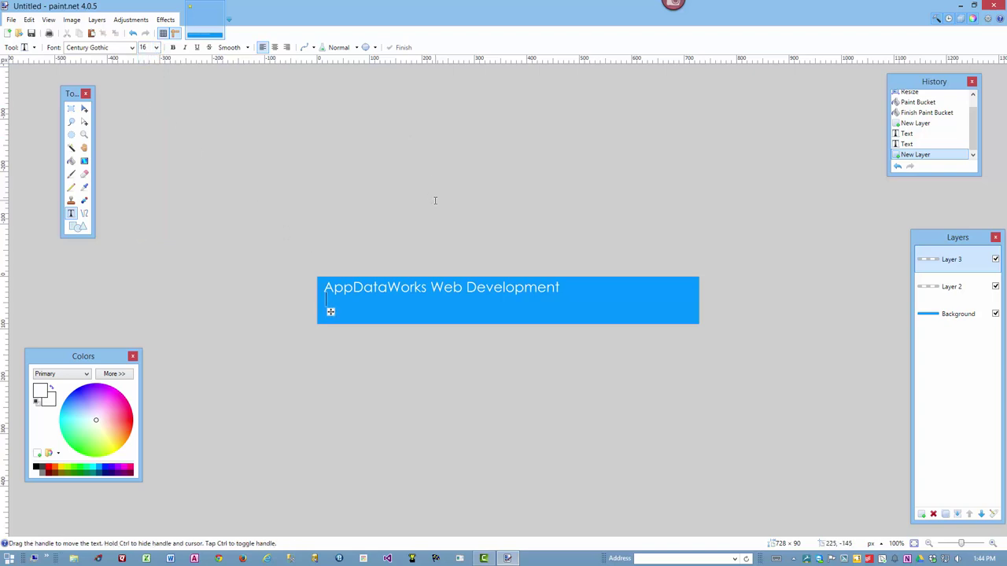
pyautogui.write('Totally Awesome Professional Websites')
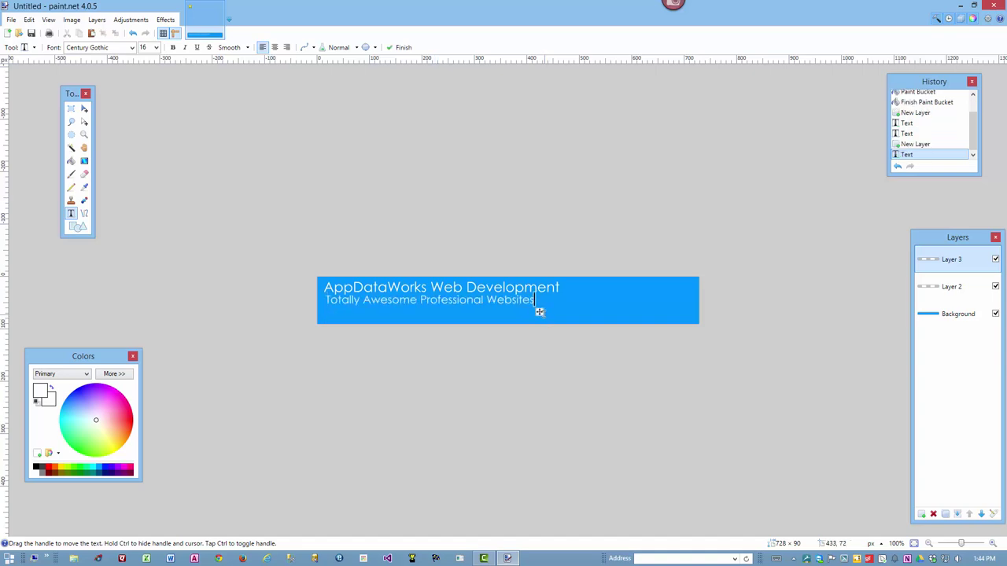
pyautogui.moveTo(539, 313); pyautogui.dragTo(537, 316)
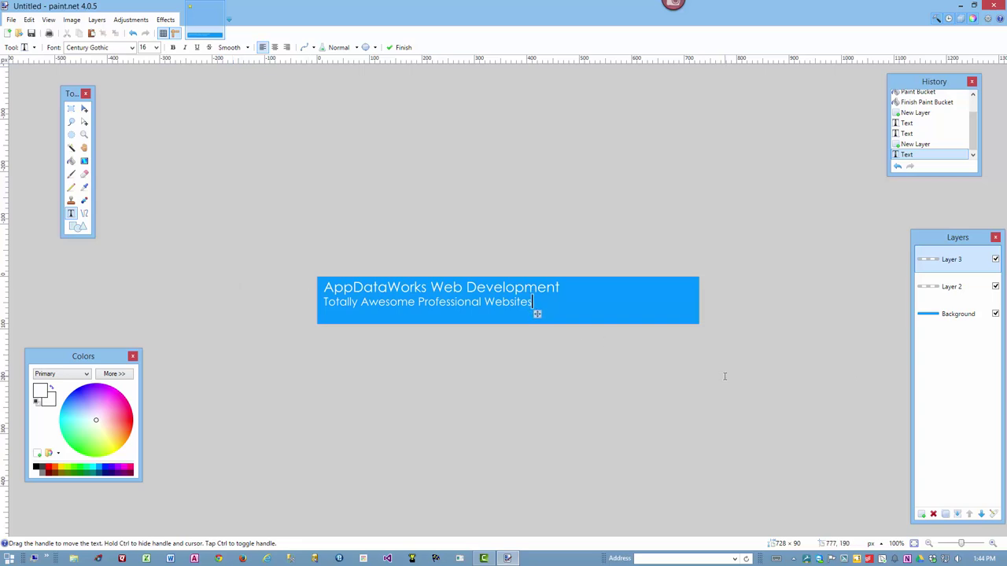
# On Layer 4, add a size-12 line with the website address and sales e-mail, then add Layer 5
pyautogui.click(920, 513)
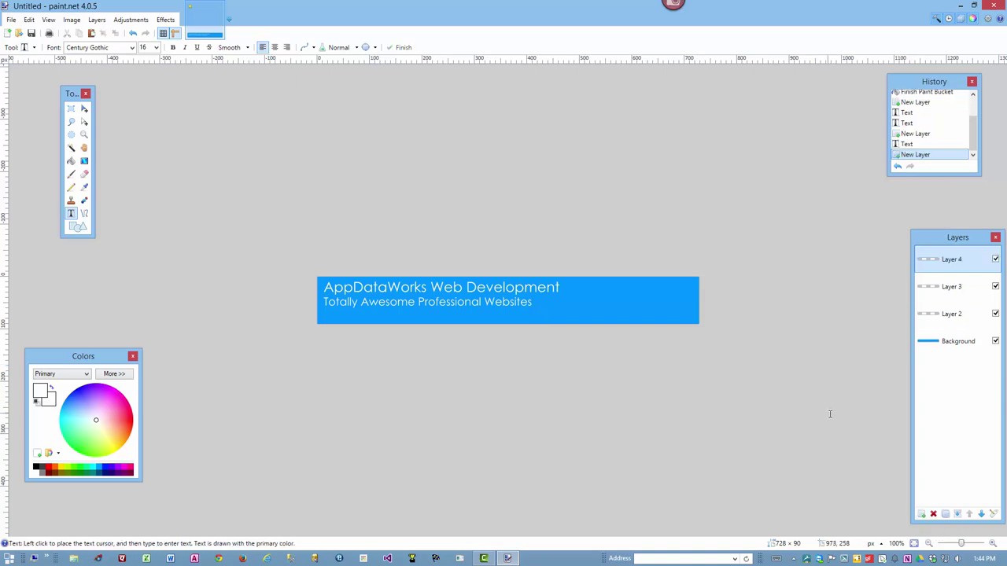
pyautogui.click(156, 48)
pyautogui.click(142, 90)
pyautogui.click(324, 315)
pyautogui.write('www.appdataworks.com ~')
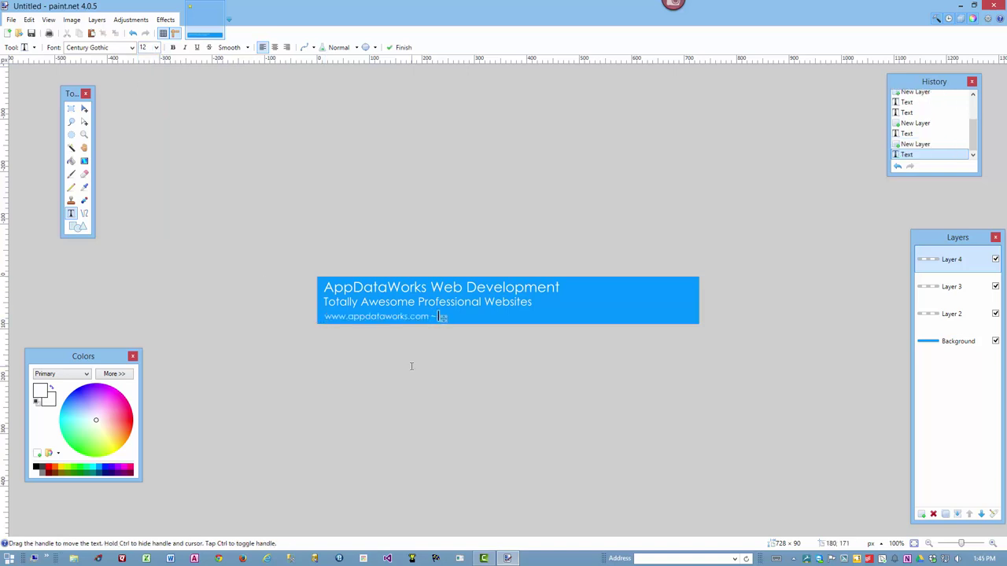
pyautogui.hotkey('ctrl', 'v')
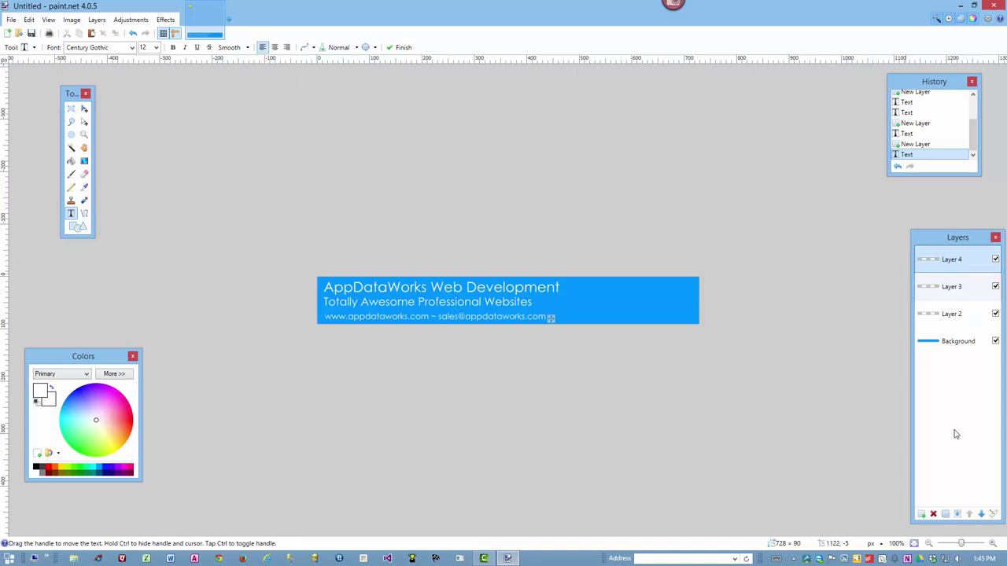
pyautogui.click(922, 514)
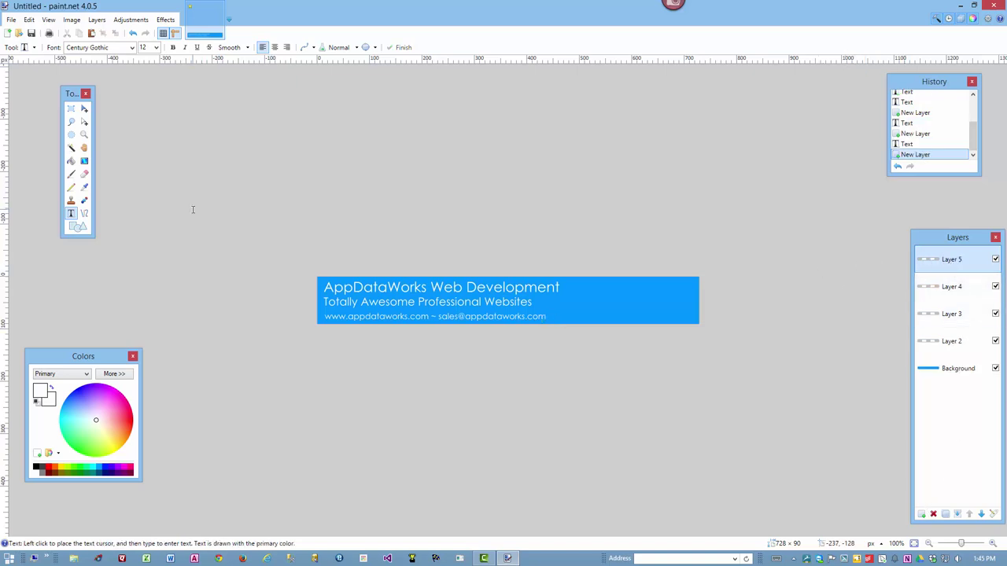
# Type the business phone number right-aligned at size 36 near the banner's right edge
pyautogui.click(155, 47)
pyautogui.click(146, 160)
pyautogui.click(287, 47)
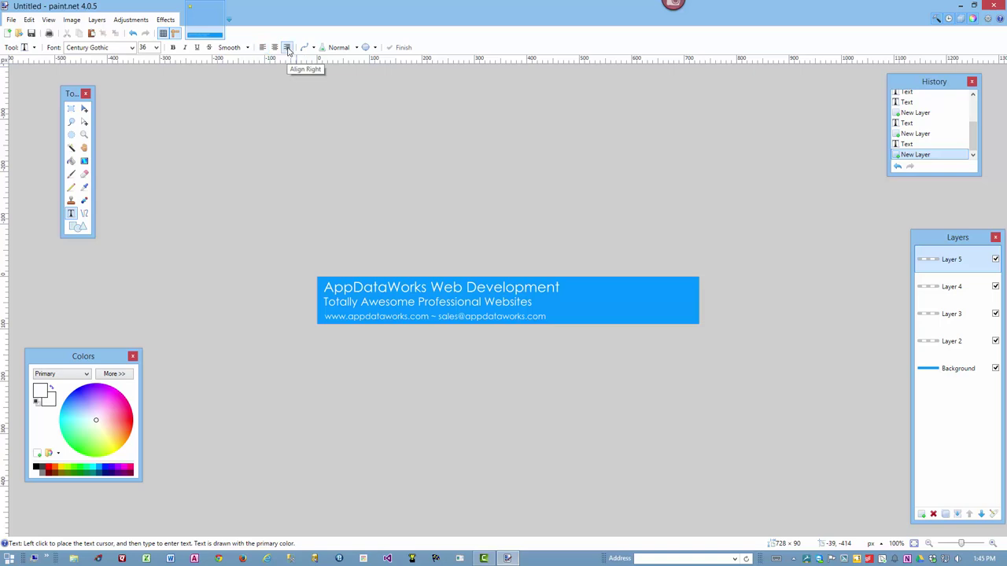
pyautogui.click(693, 295)
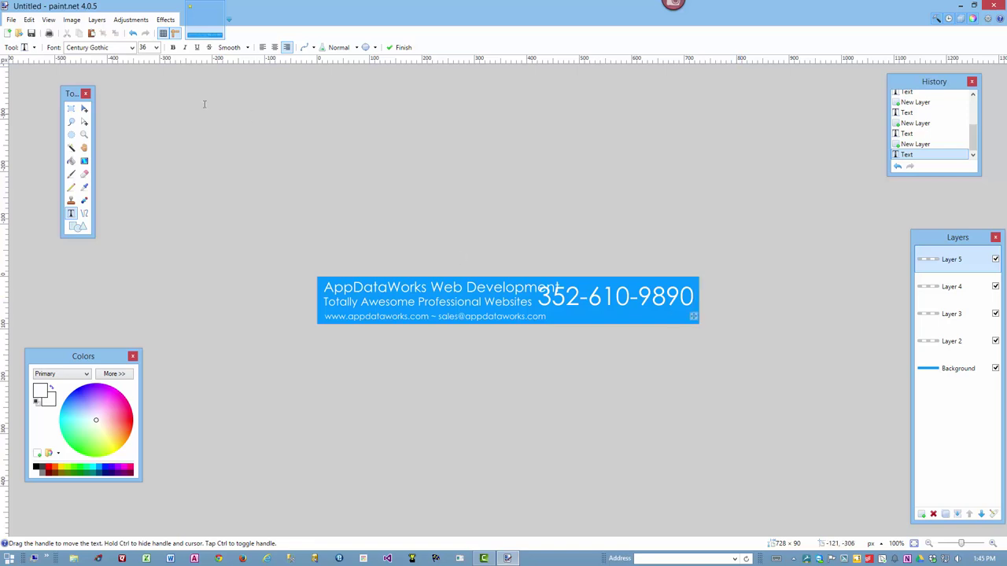
# Reduce the phone number's font size from 36 to 28
pyautogui.click(156, 47)
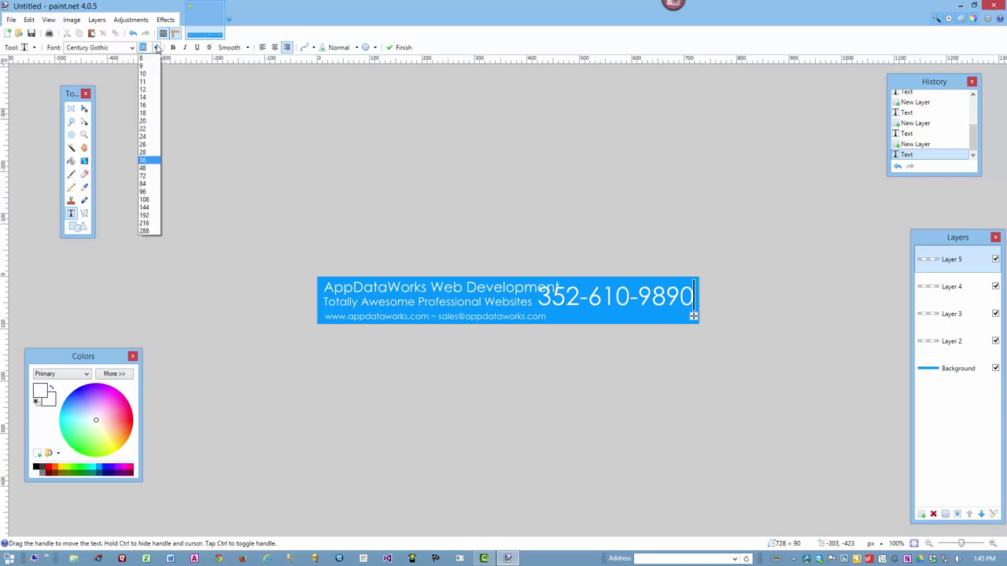
pyautogui.click(151, 155)
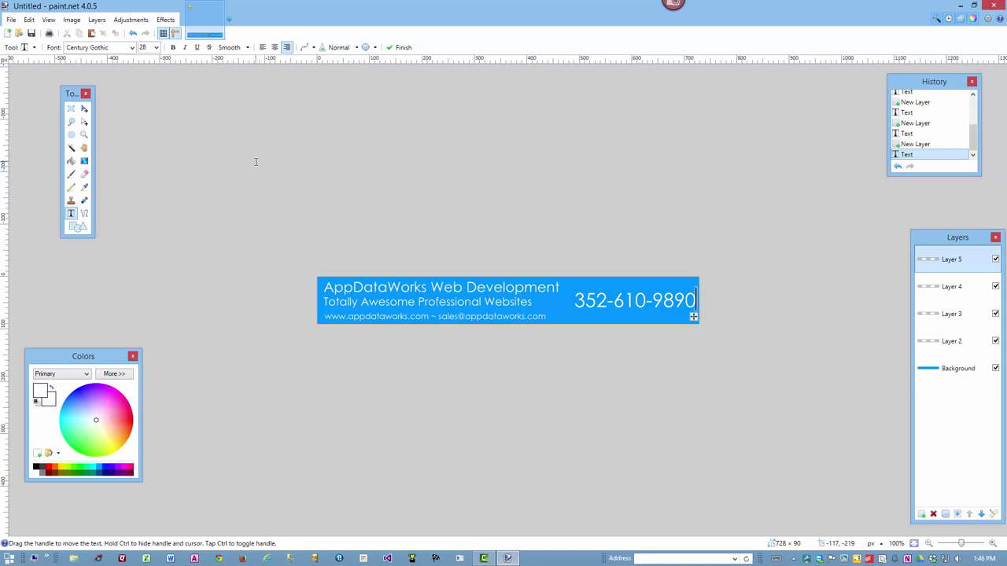
# Save the banner as 'AppDataWorks Ad Graphic Lesson.pdn' in the Ad Graphic Lesson folder
pyautogui.click(11, 20)
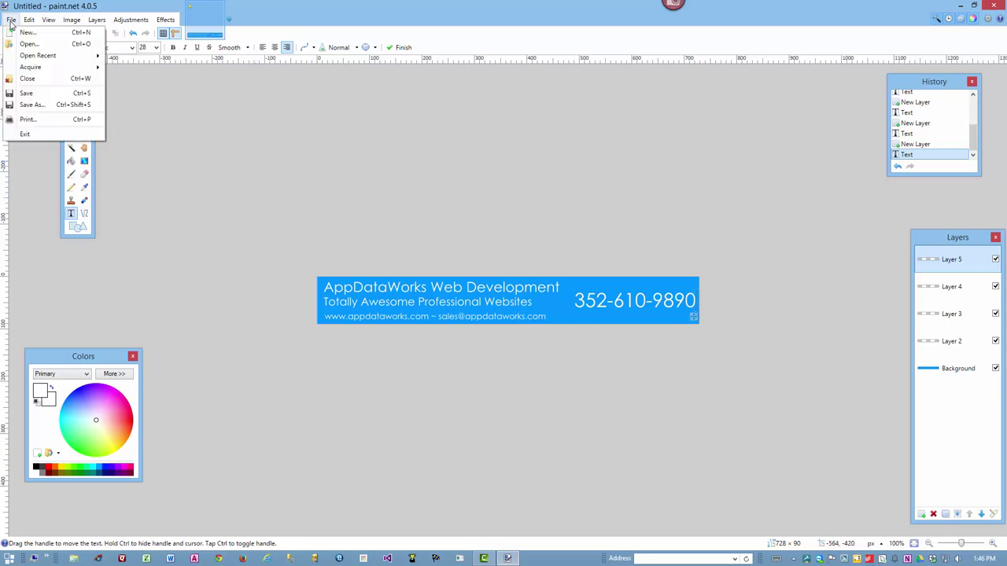
pyautogui.click(26, 105)
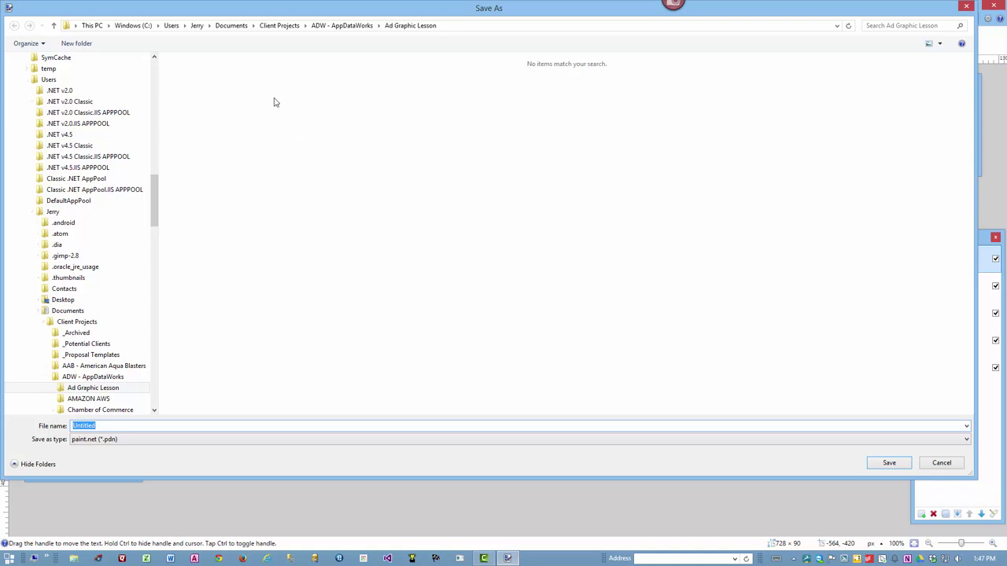
pyautogui.write('AppDataWorks Ad Graphic Lesson')
pyautogui.click(885, 462)
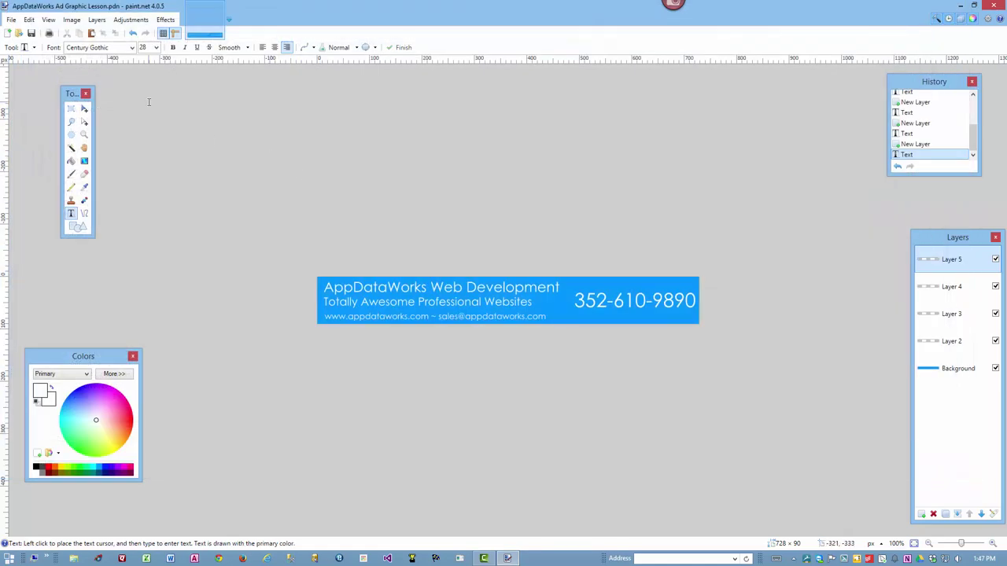
# In Save As, name the copy 'appdataworks-web-ad-horizontal-728x60' and choose PNG as the file type
pyautogui.click(11, 20)
pyautogui.click(39, 122)
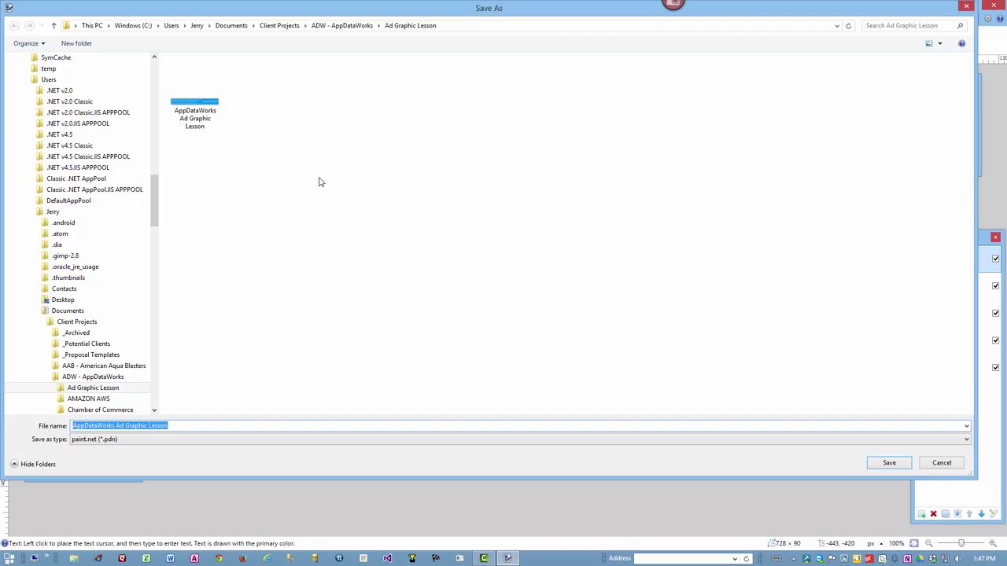
pyautogui.write('appdataworks-')
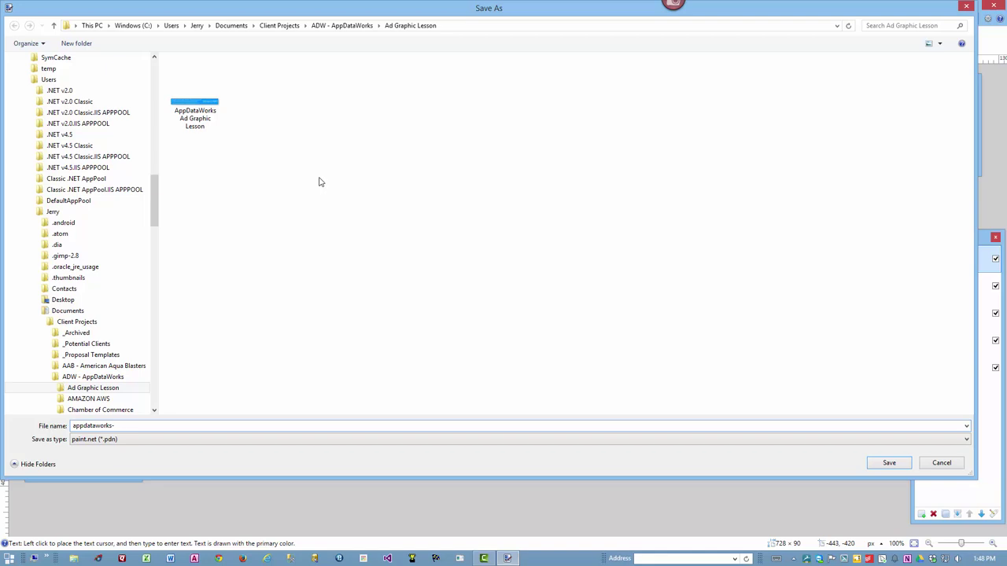
pyautogui.write('web-ad-horizontal-728x60')
pyautogui.click(150, 440)
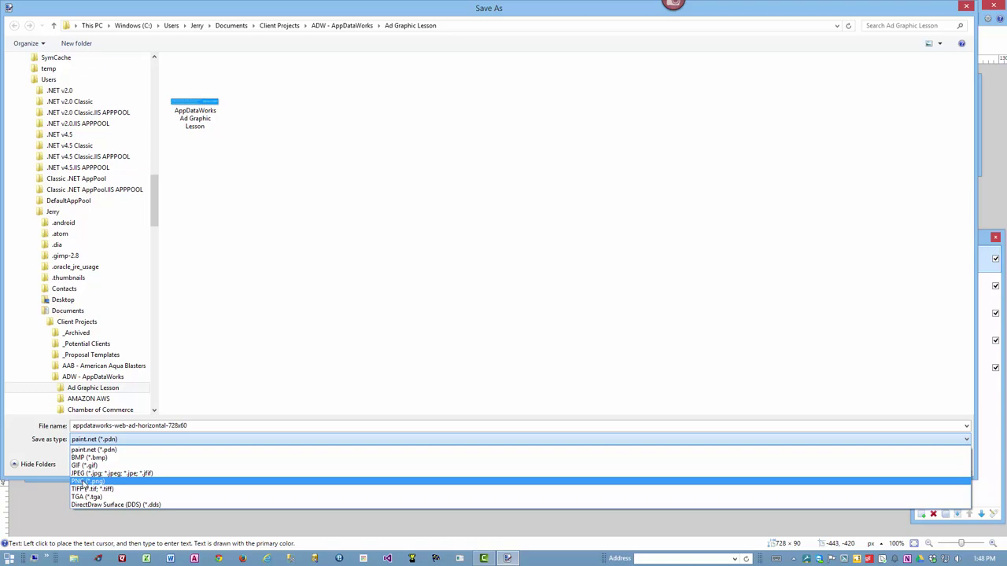
pyautogui.click(85, 483)
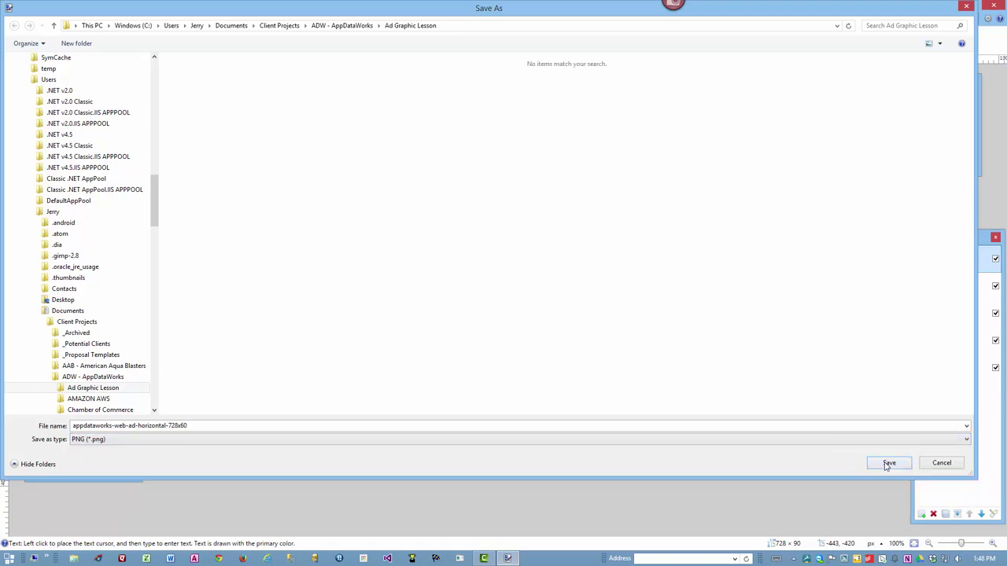
# Save the banner as appdataworks-web-ad-horizontal-728x60.png with default settings, flattening the layers
pyautogui.click(888, 463)
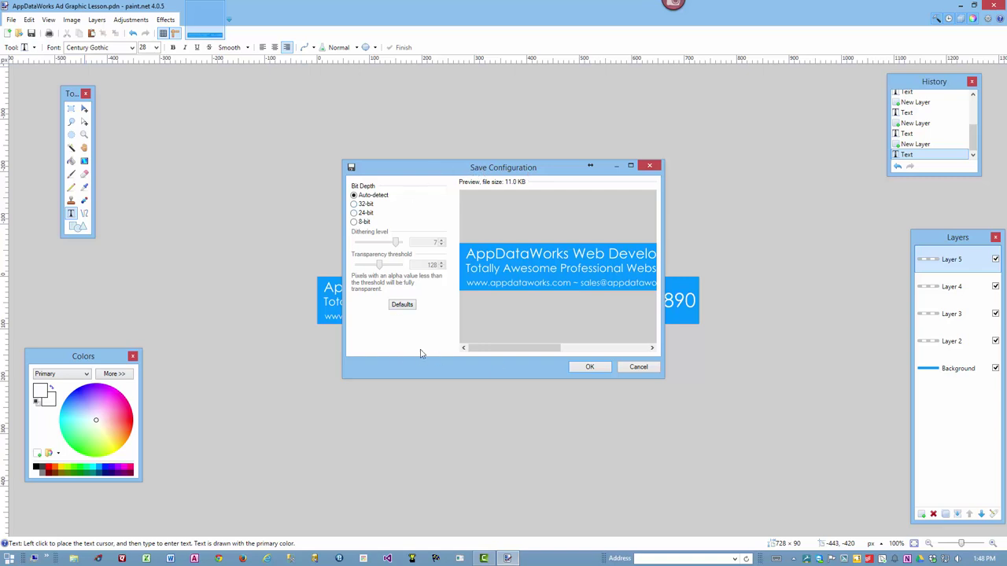
pyautogui.click(591, 370)
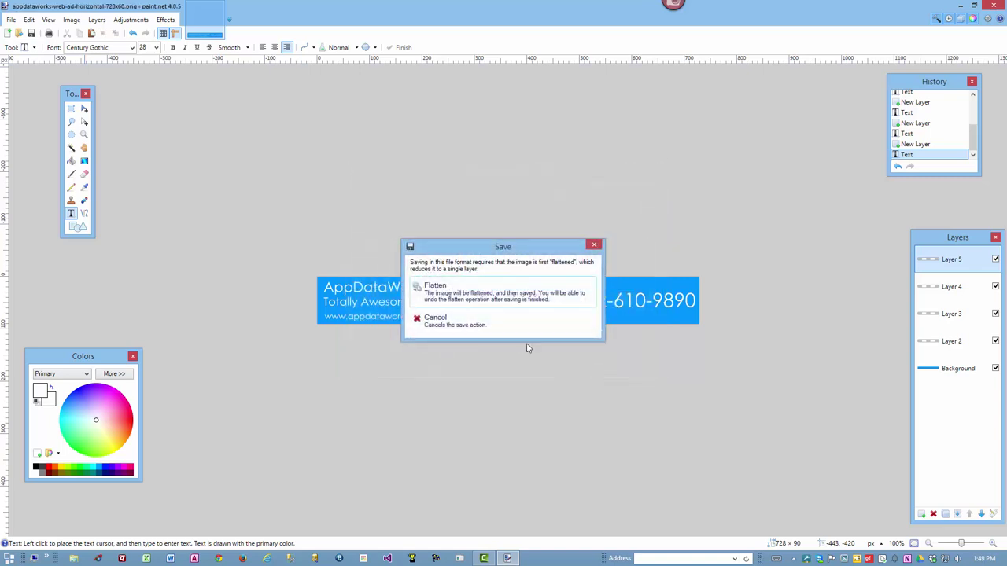
pyautogui.click(441, 293)
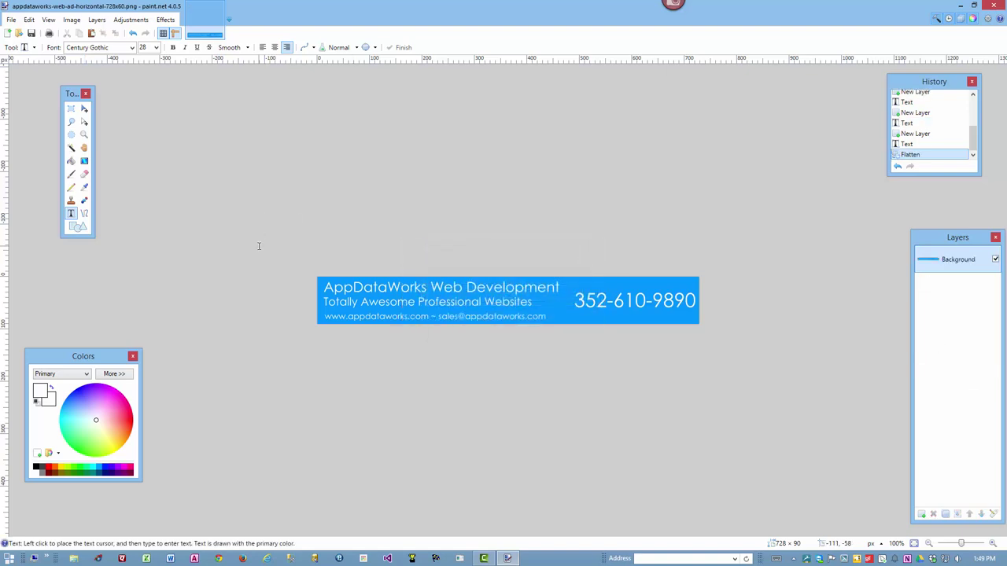
# Check the saved PNG's size in the Ad Graphic Lesson folder, then show the desktop
pyautogui.hotkey('alt', 'Tab')
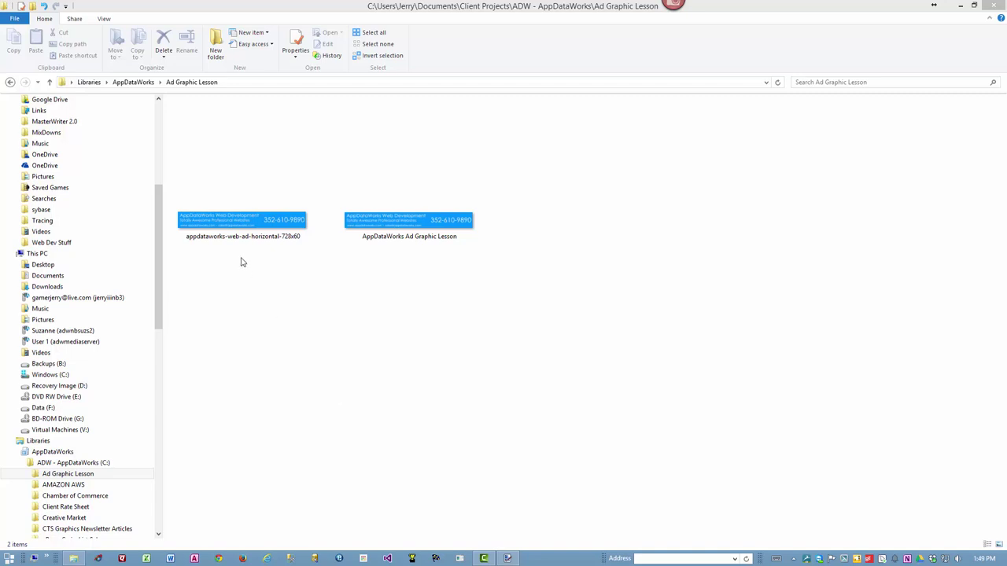
pyautogui.click(236, 230)
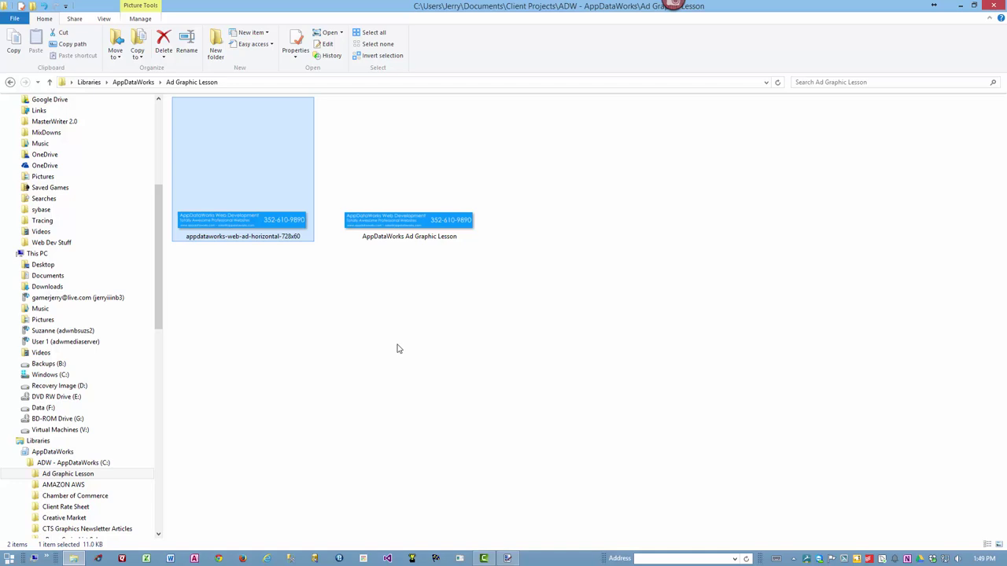
pyautogui.press('super+d')
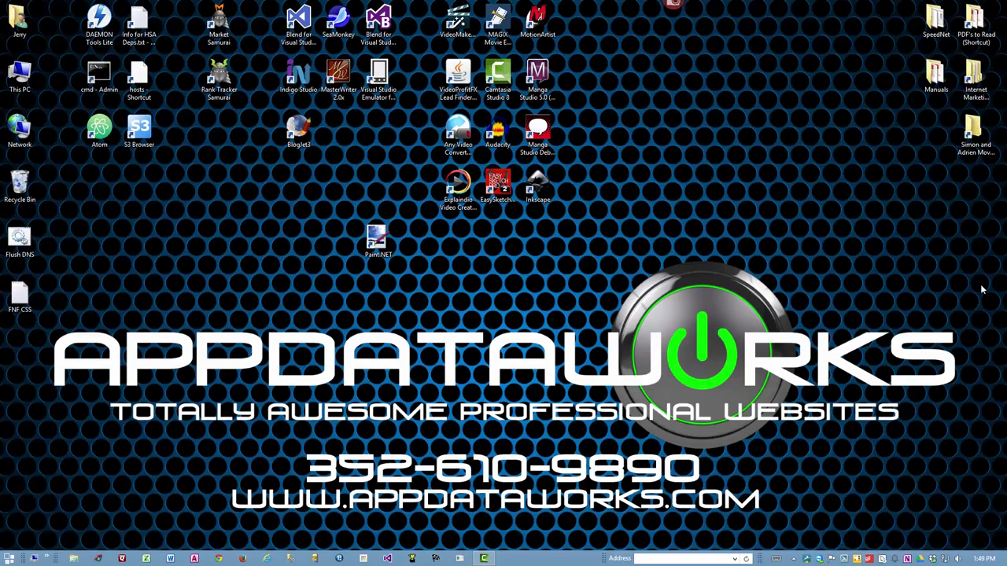